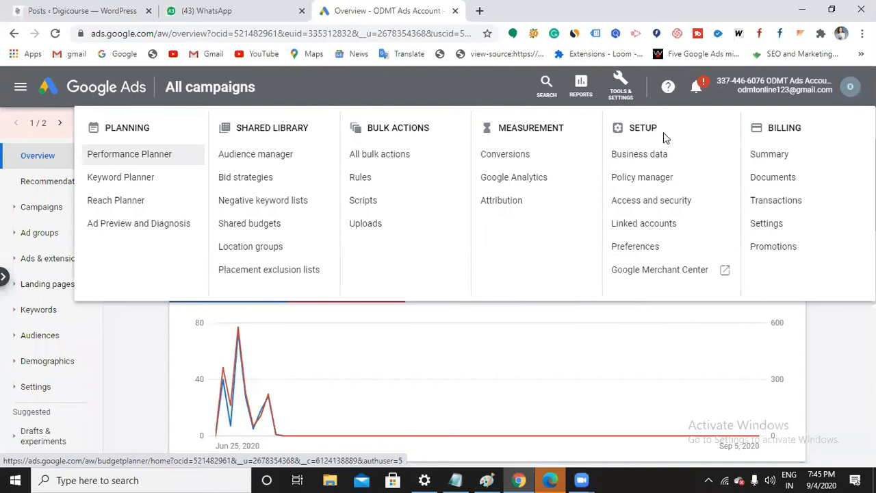
- Open the Business data page from the Setup tools and bring up the choices for adding a data feed
{"action": "left_click", "coordinate": [636, 160]}
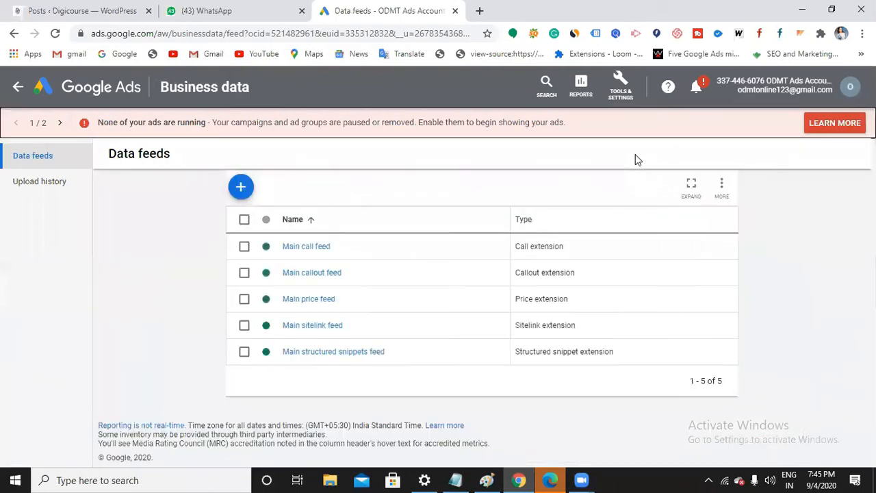
{"action": "left_click", "coordinate": [243, 190]}
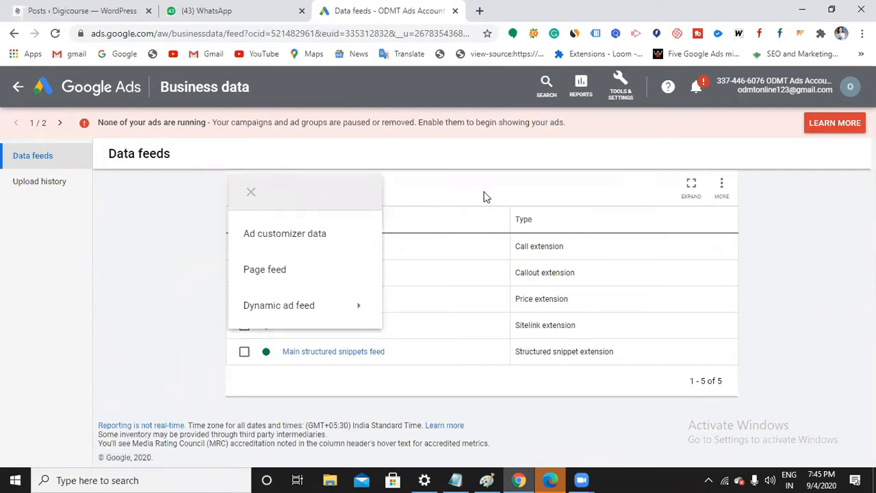
- Switch to Notepad and list the locations Hyderabad, delhi and banglore on separate lines
{"action": "left_click", "coordinate": [456, 480]}
{"action": "left_click", "coordinate": [141, 102]}
{"action": "left_click", "coordinate": [118, 71]}
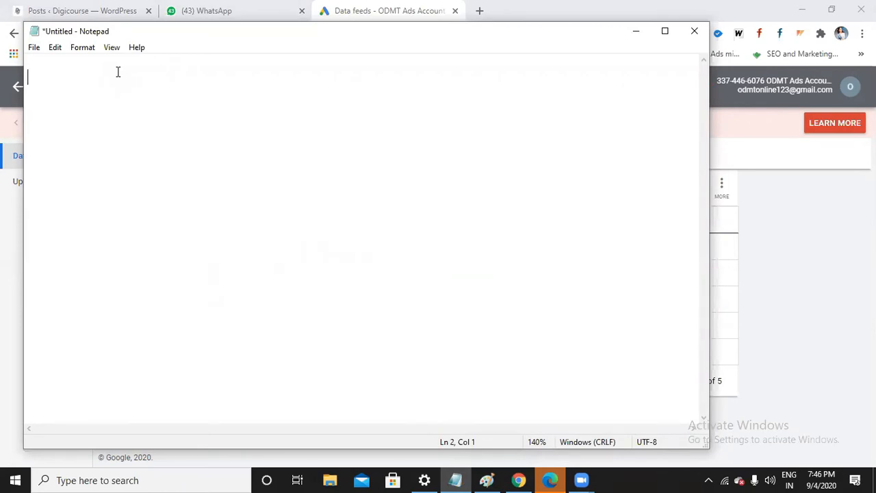
{"action": "type", "text": "Hyderabad"}
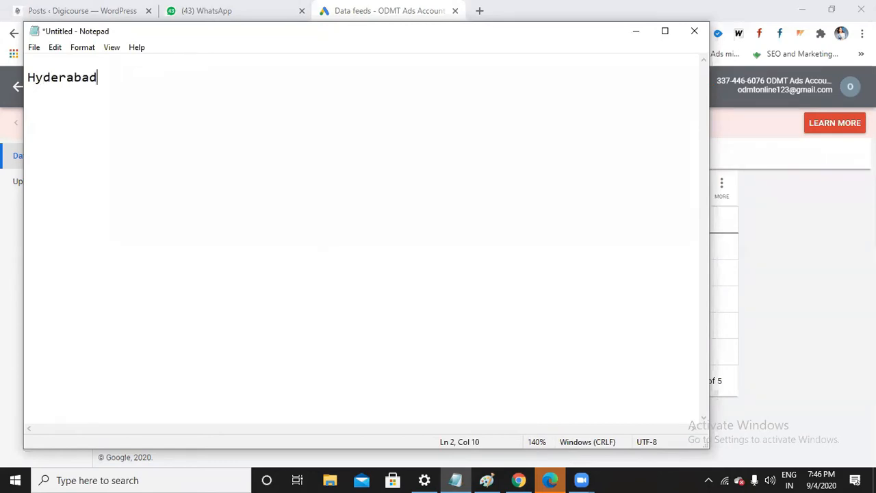
{"action": "key", "text": "Return"}
{"action": "type", "text": "delhi"}
{"action": "key", "text": "Return"}
{"action": "type", "text": "banglore"}
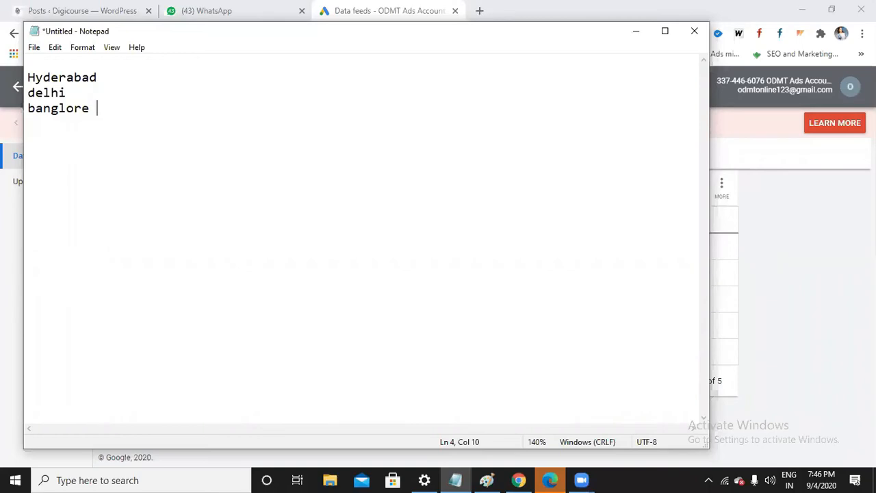
- Below the city list, add the keyword lines "digitl marketing course" and "digital marketing training" after a blank line
{"action": "key", "text": "Return"}
{"action": "type", "text": "digitl mar"}
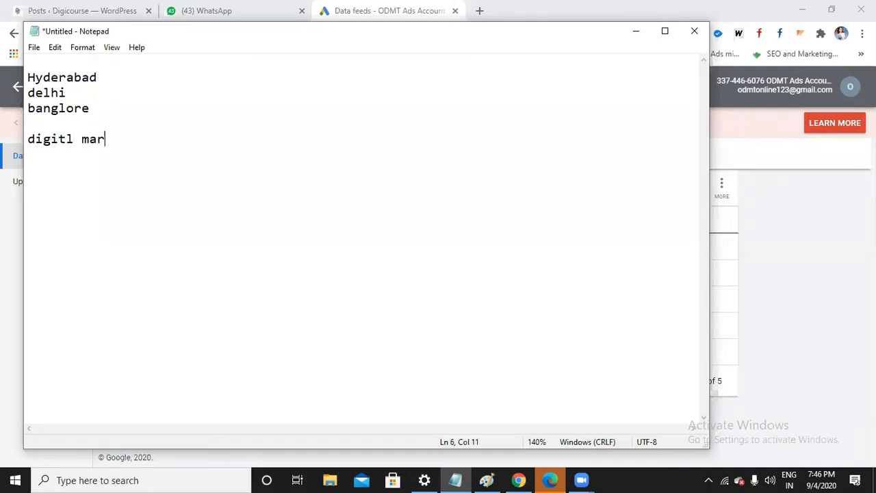
{"action": "type", "text": "keting course"}
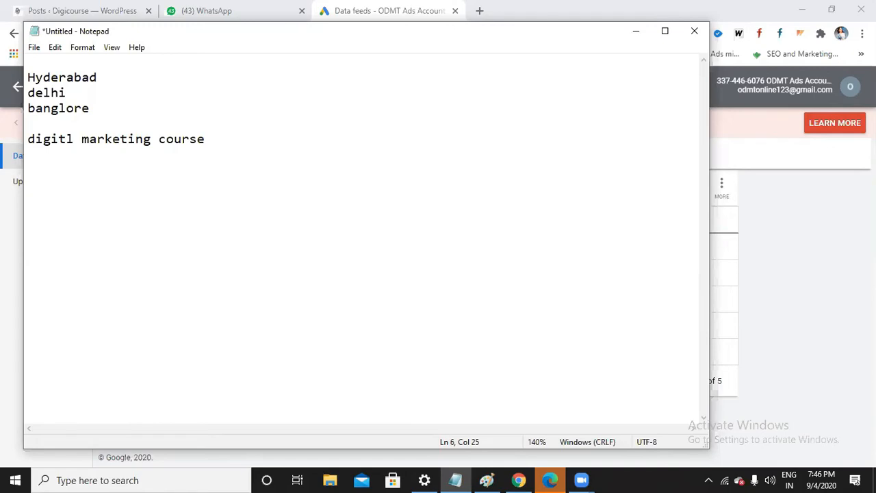
{"action": "key", "text": "Return"}
{"action": "type", "text": "digital marketing training"}
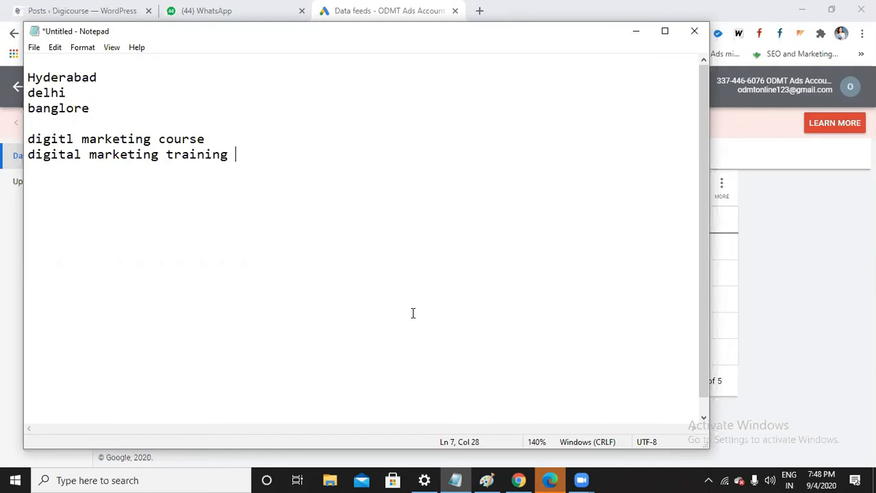
- Return to the Google Ads data feeds, start a new ad customizer data upload and activate its name field
{"action": "left_click", "coordinate": [638, 33]}
{"action": "left_click", "coordinate": [284, 234]}
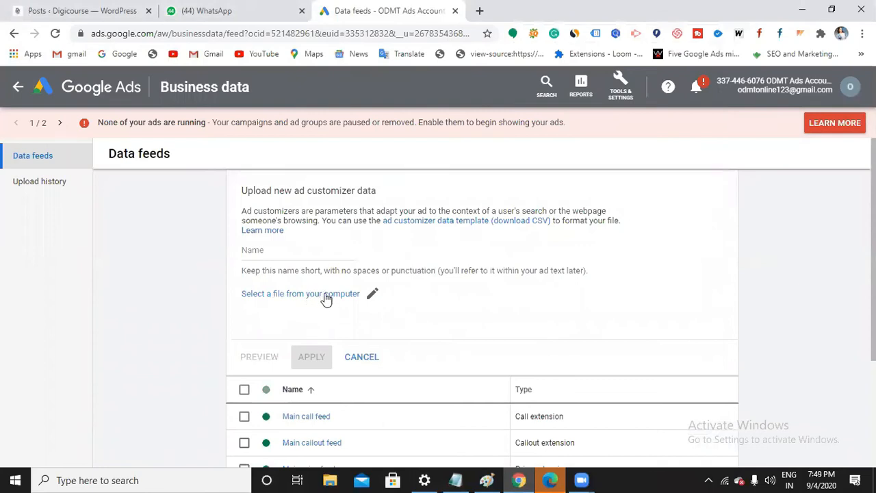
{"action": "left_click", "coordinate": [318, 259]}
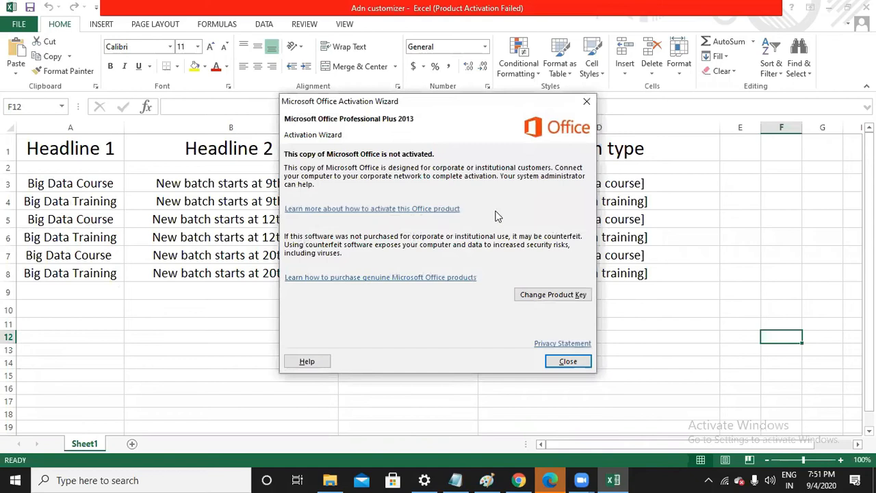
- Dismiss the Office activation wizard and compare the Headline 1 texts with the Match type keywords in the Adn customizer sheet
{"action": "left_click", "coordinate": [587, 101]}
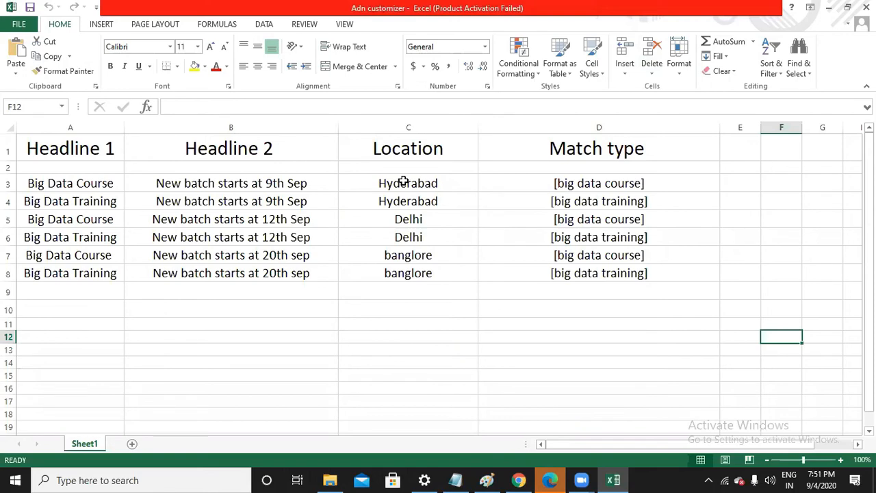
{"action": "double_click", "coordinate": [110, 185]}
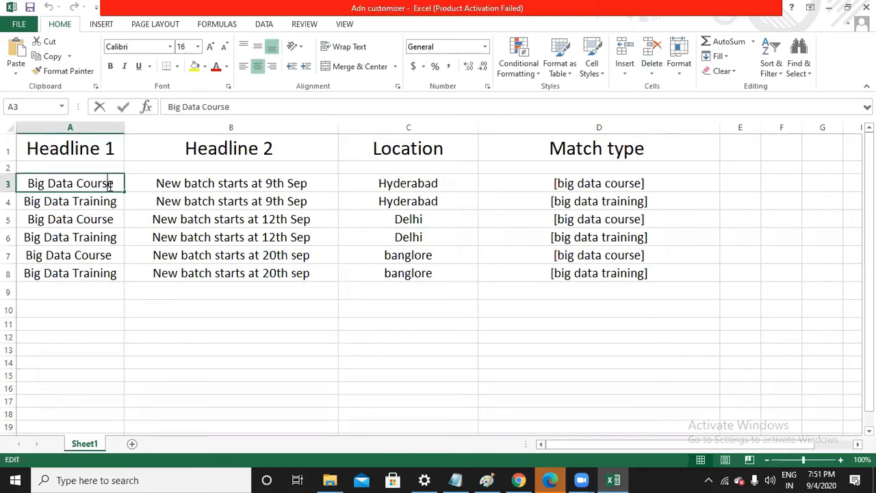
{"action": "left_click", "coordinate": [378, 203]}
{"action": "left_click", "coordinate": [564, 208]}
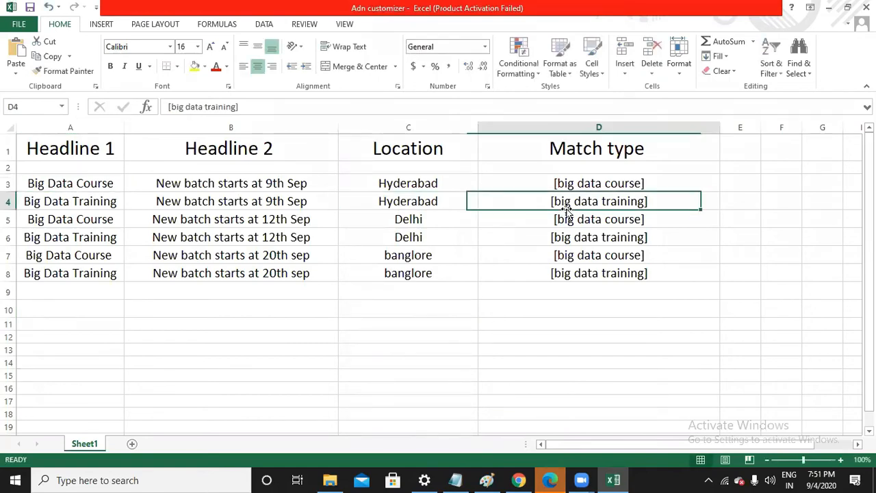
{"action": "double_click", "coordinate": [108, 209]}
{"action": "left_click", "coordinate": [106, 198]}
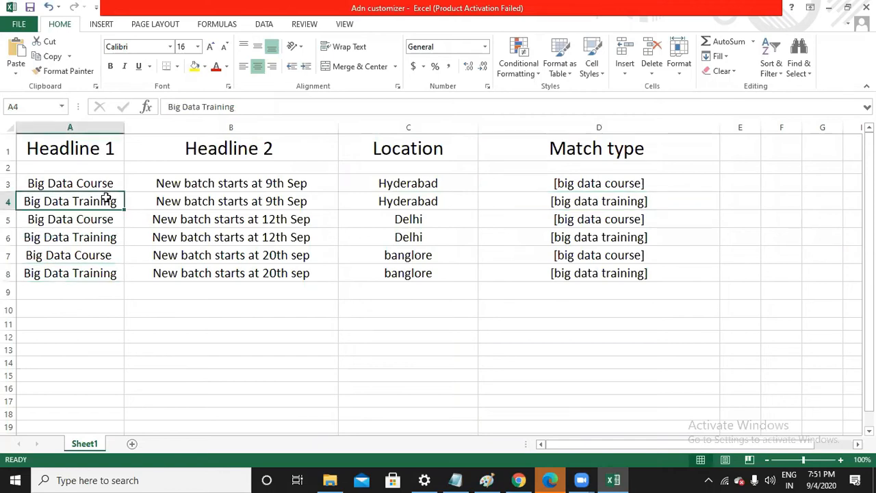
{"action": "double_click", "coordinate": [108, 200]}
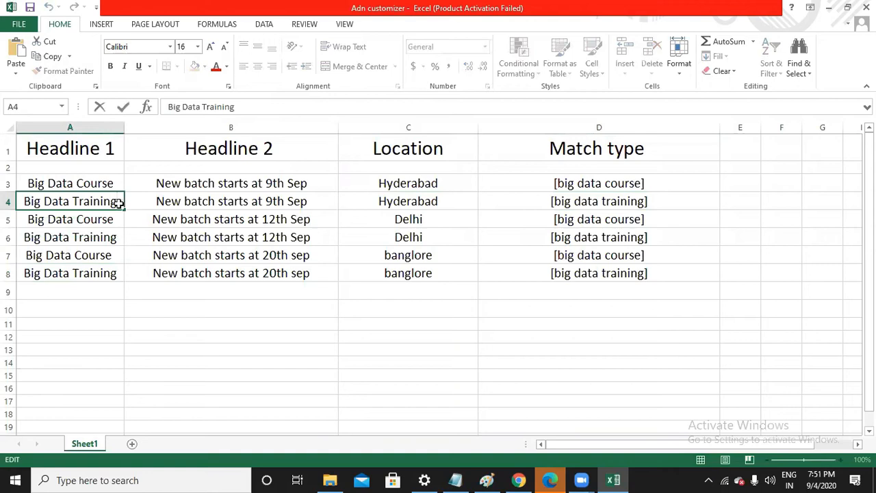
{"action": "double_click", "coordinate": [557, 220]}
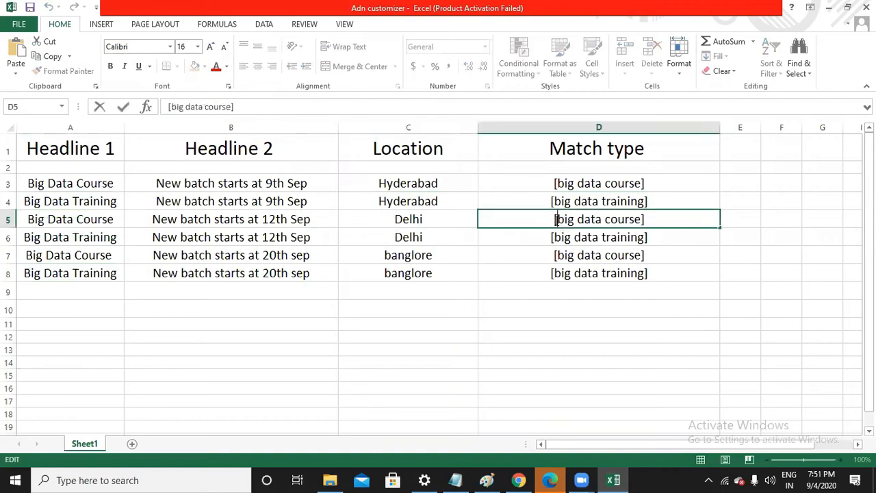
{"action": "left_click", "coordinate": [656, 220]}
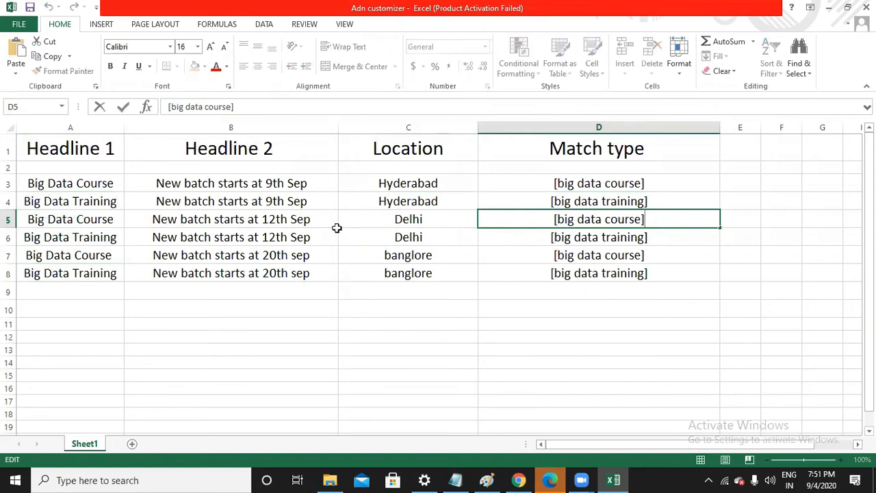
{"action": "left_click", "coordinate": [124, 222]}
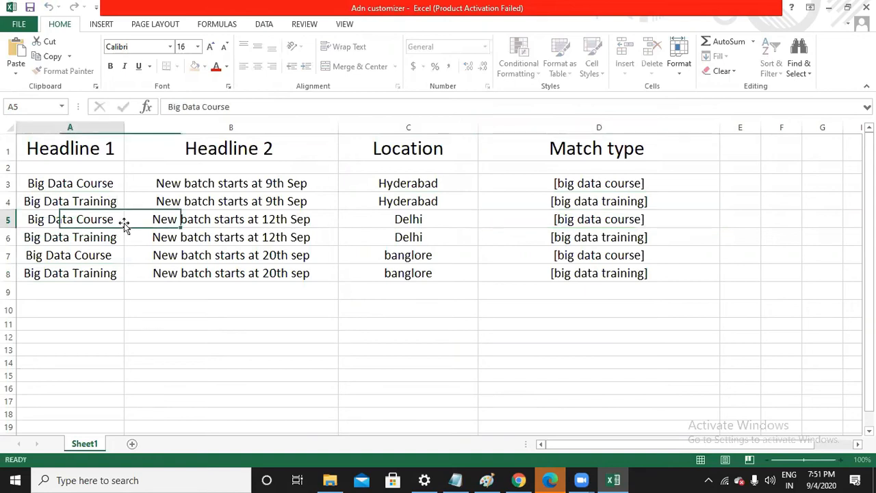
{"action": "left_click", "coordinate": [559, 248]}
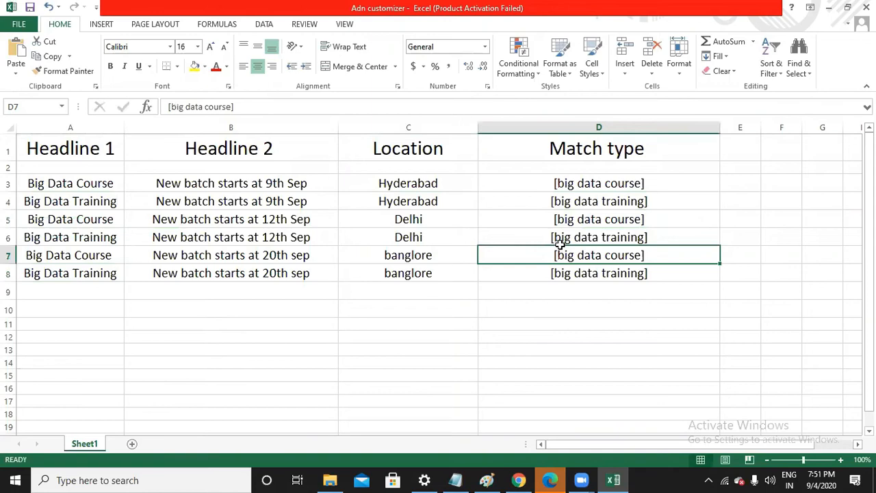
{"action": "left_click", "coordinate": [60, 258]}
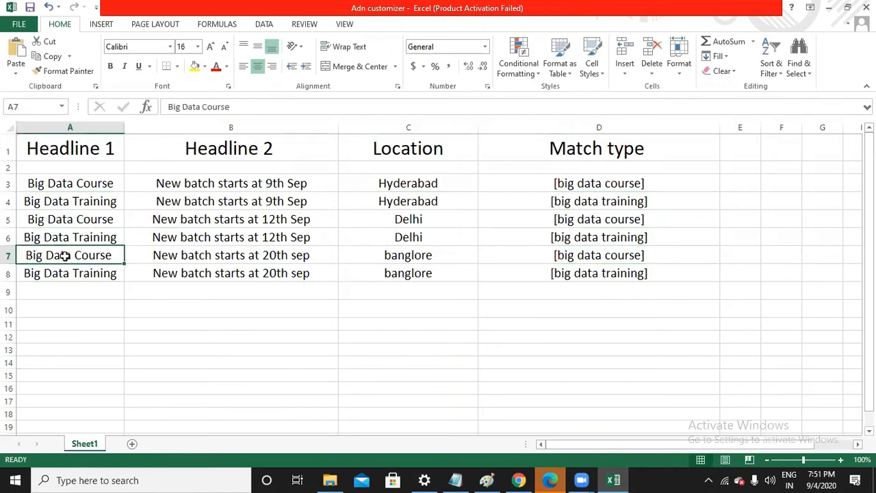
- Examine how location and match type determine both headlines in the Hyderabad rows 3 and 4
{"action": "left_click", "coordinate": [322, 189]}
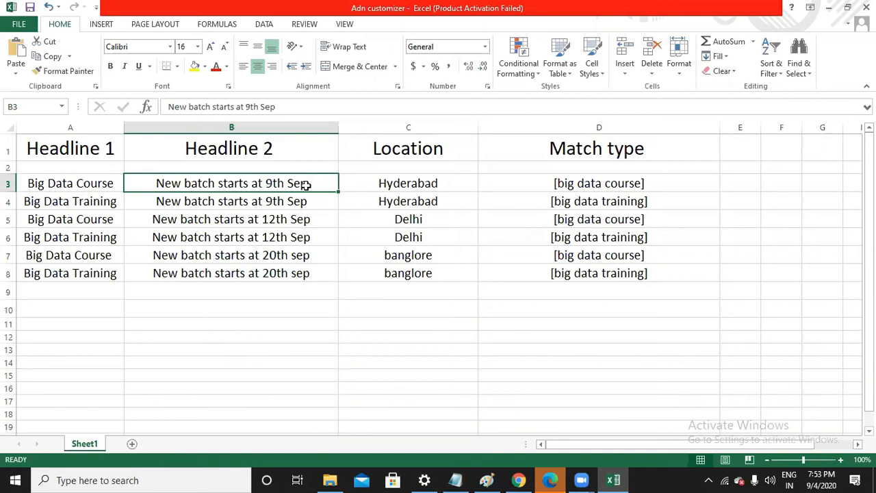
{"action": "left_click", "coordinate": [463, 189]}
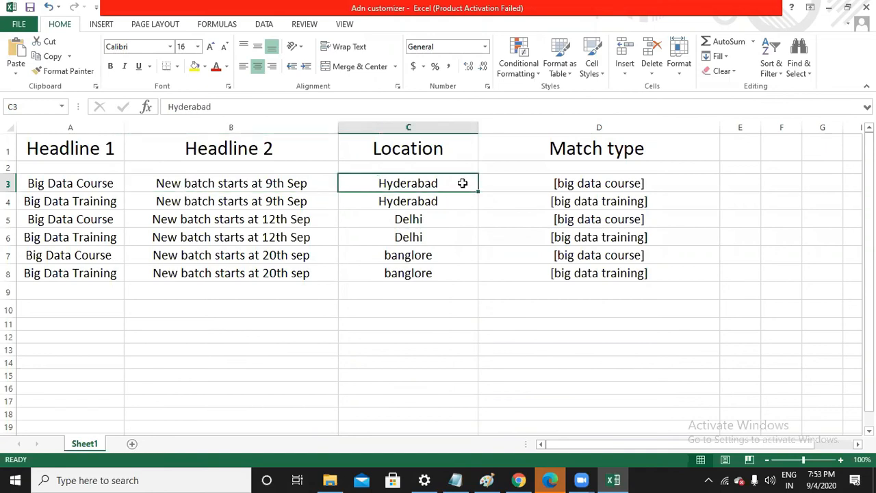
{"action": "left_click", "coordinate": [568, 183]}
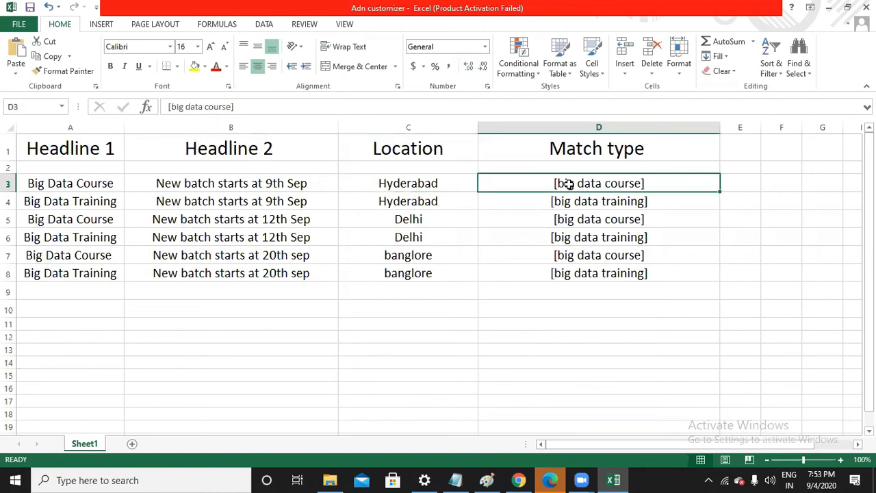
{"action": "left_click", "coordinate": [110, 185]}
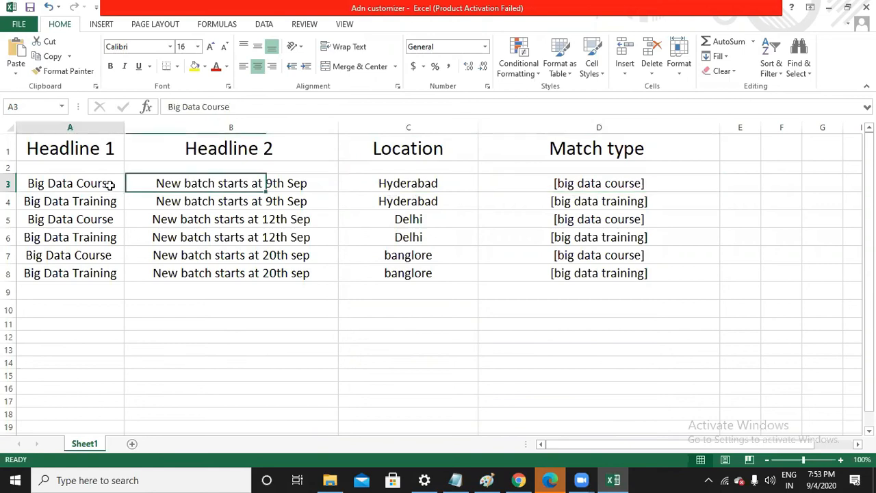
{"action": "left_click", "coordinate": [199, 190]}
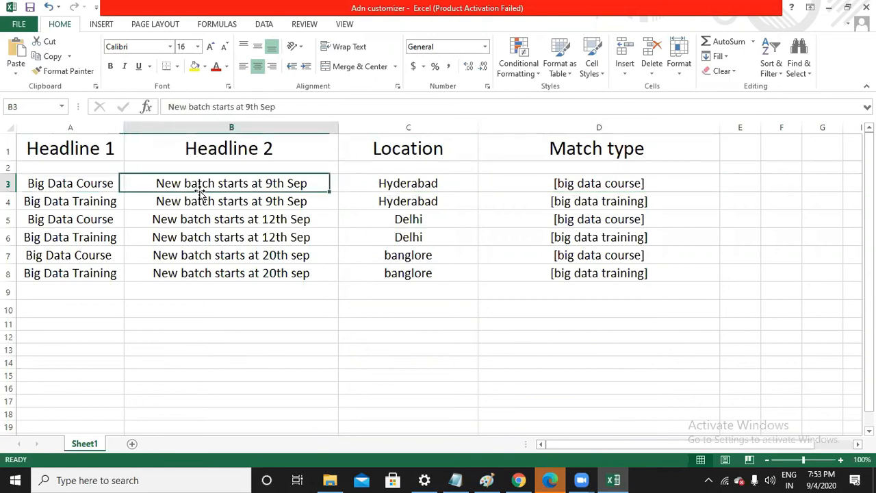
{"action": "left_click", "coordinate": [406, 202]}
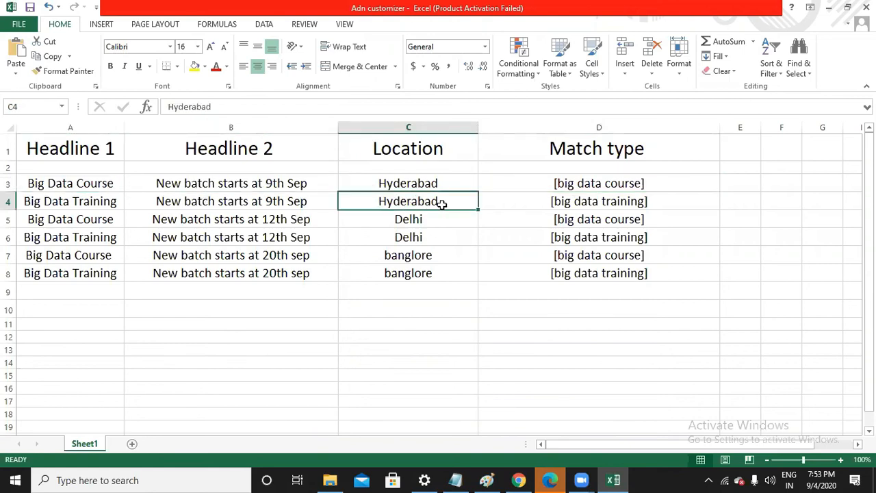
{"action": "left_click", "coordinate": [529, 203]}
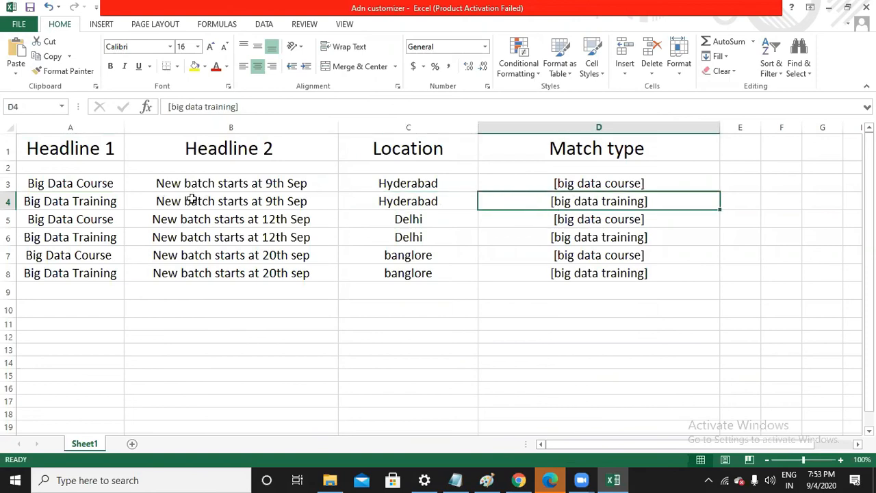
{"action": "left_click", "coordinate": [110, 205]}
{"action": "left_click", "coordinate": [214, 208]}
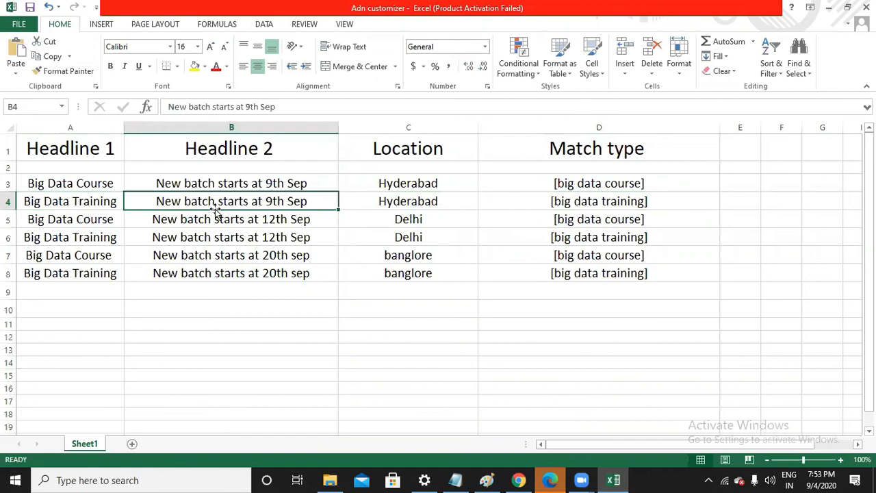
- Examine which headlines and batch dates belong to the Delhi and banglore rows 5 to 8
{"action": "left_click", "coordinate": [412, 221]}
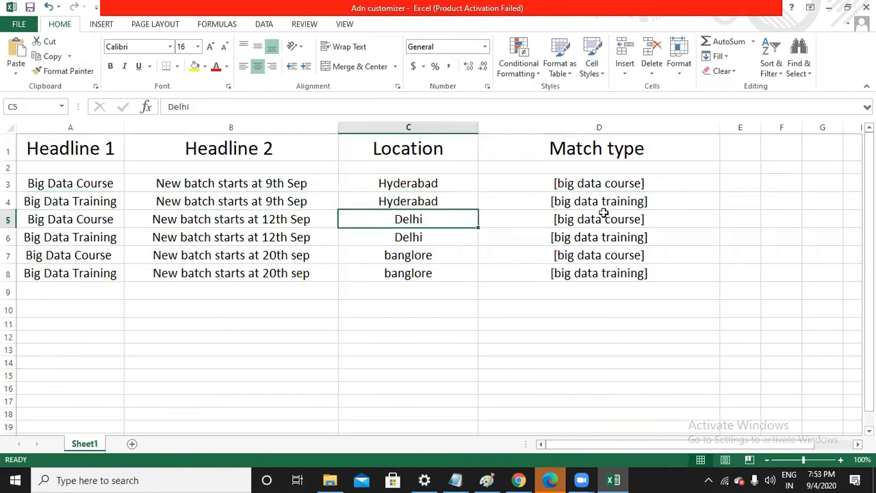
{"action": "left_click", "coordinate": [308, 223]}
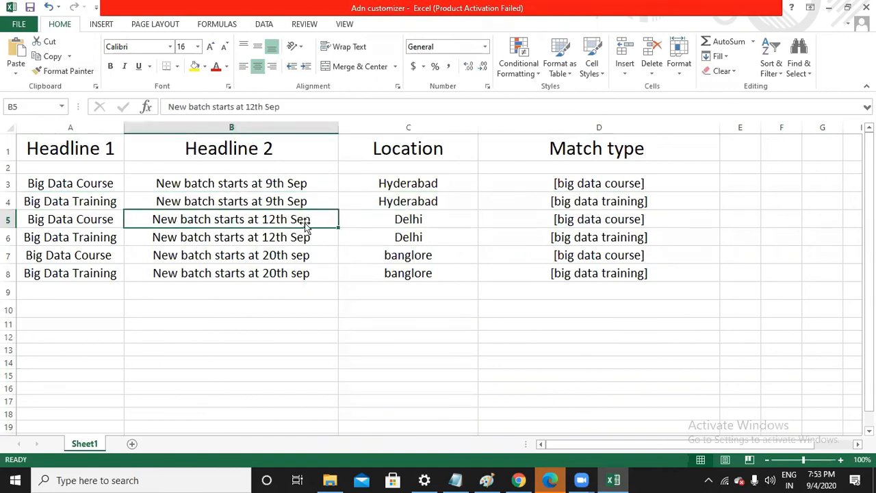
{"action": "left_click", "coordinate": [364, 239]}
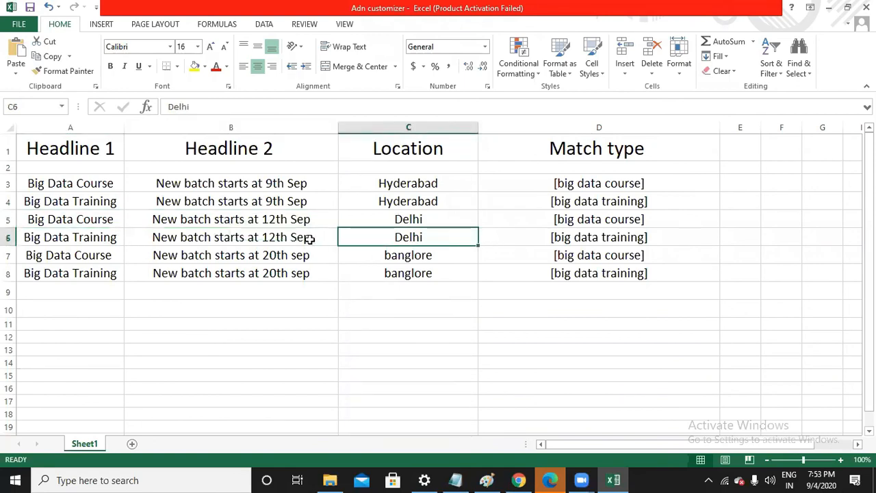
{"action": "left_click", "coordinate": [226, 239]}
{"action": "left_click", "coordinate": [107, 236]}
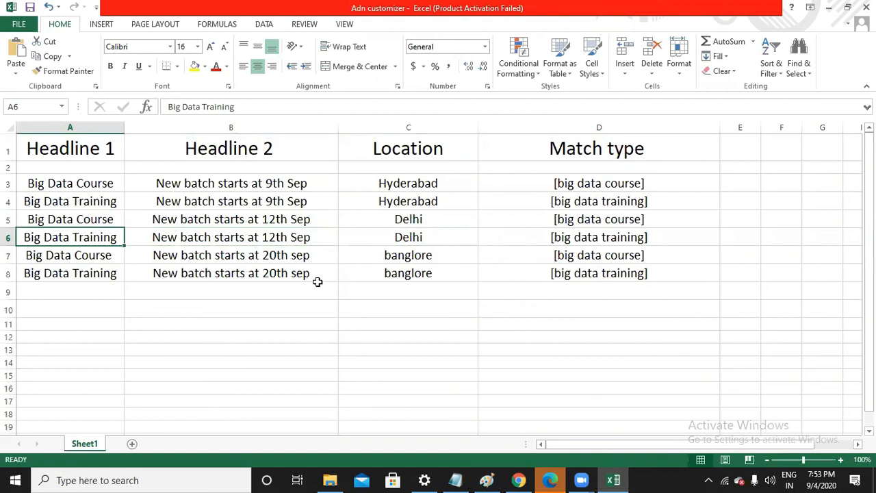
{"action": "left_click", "coordinate": [425, 256]}
{"action": "left_click", "coordinate": [309, 257]}
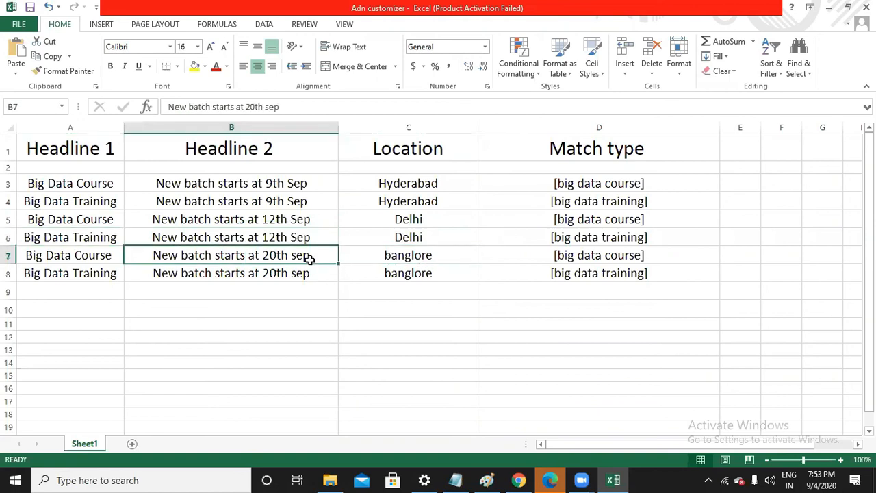
{"action": "left_click", "coordinate": [95, 255]}
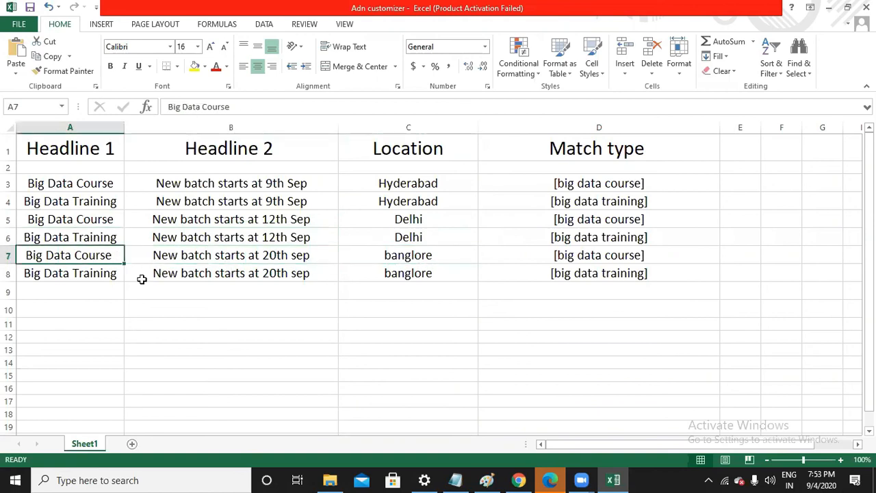
{"action": "left_click", "coordinate": [114, 277]}
{"action": "left_click", "coordinate": [216, 273]}
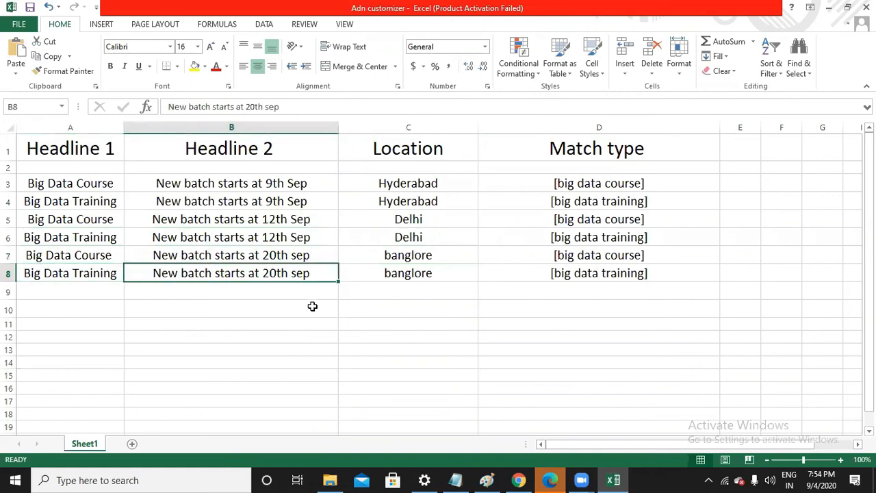
- Return from the spreadsheet to the Google Ads data feeds and name the new ad customizer data "Ad custom"
{"action": "left_click", "coordinate": [344, 321]}
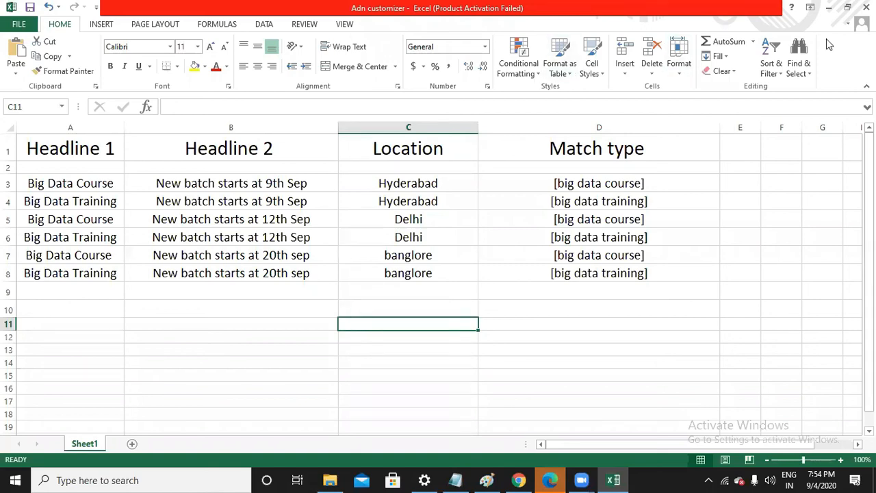
{"action": "left_click", "coordinate": [828, 8]}
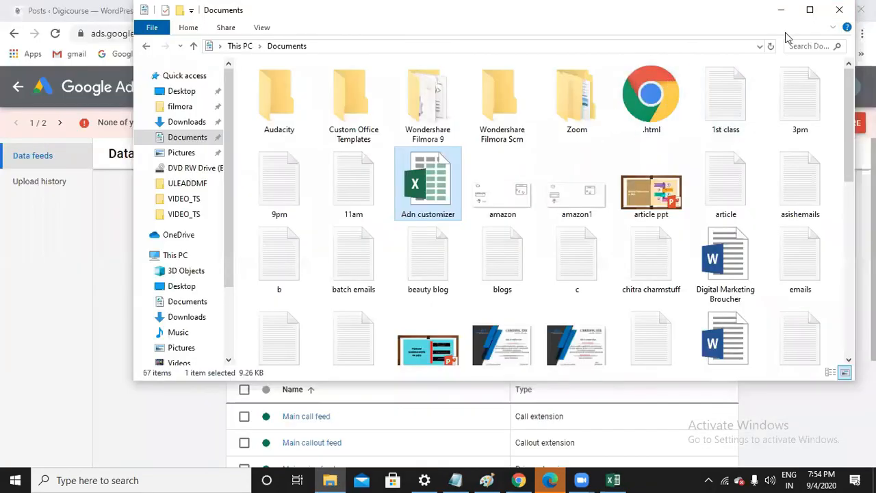
{"action": "left_click", "coordinate": [782, 11]}
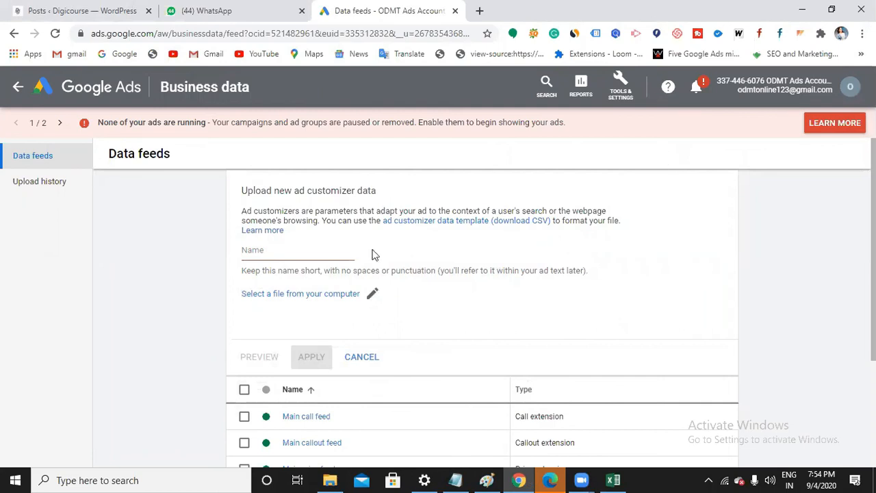
{"action": "left_click", "coordinate": [303, 259]}
{"action": "type", "text": "D"}
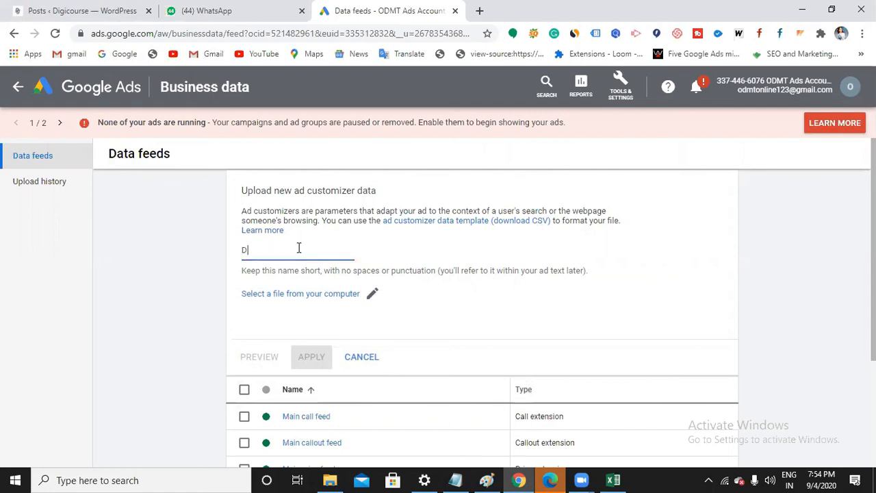
{"action": "key", "text": "BackSpace"}
{"action": "type", "text": "Ad custom"}
- Attach the Adn customizer workbook from the Documents folder as the file for the ad customizer data upload
{"action": "left_click", "coordinate": [330, 299]}
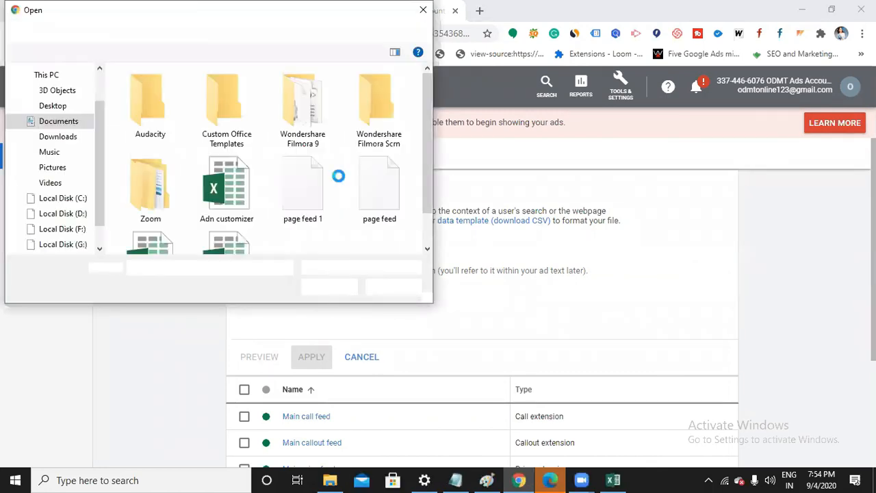
{"action": "left_click", "coordinate": [236, 200]}
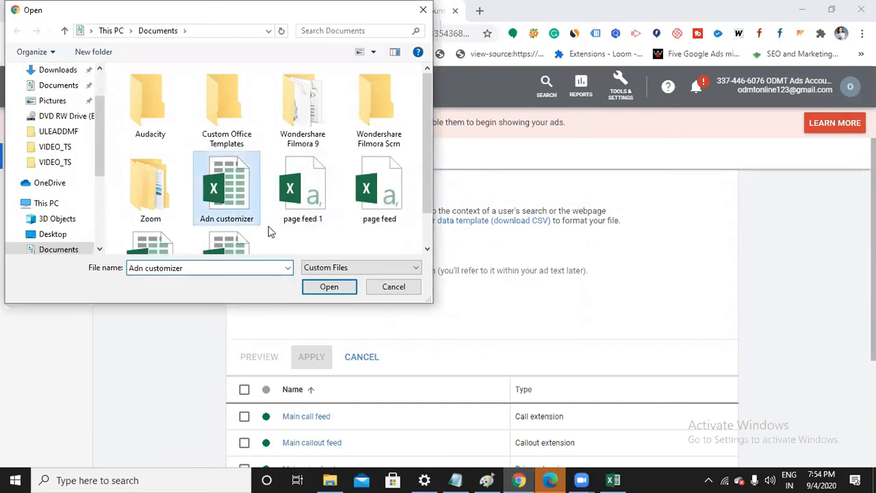
{"action": "left_click", "coordinate": [329, 286]}
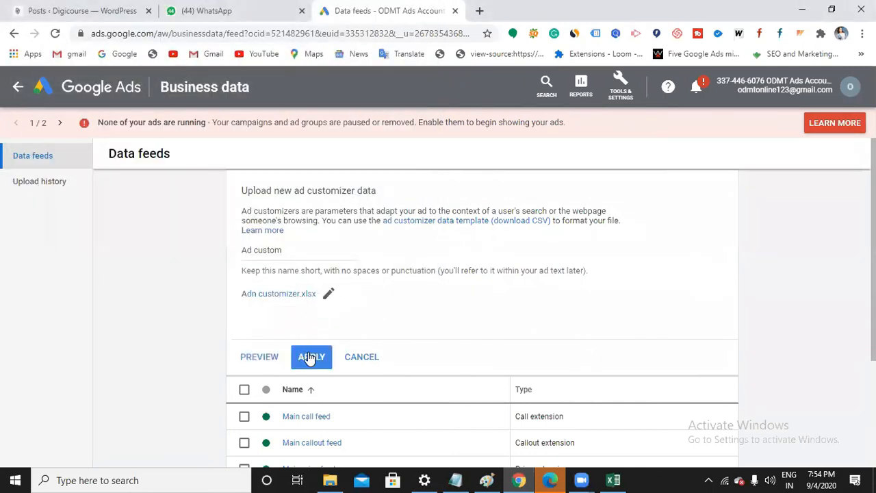